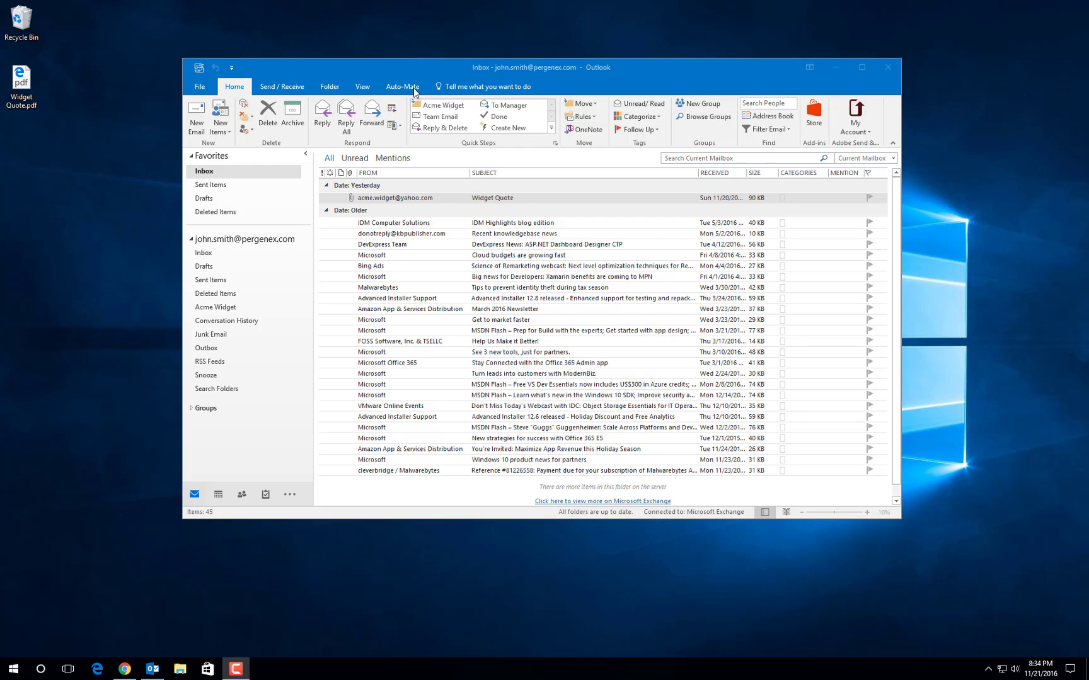
- Start a File To Folder rule for the Widget Quote sender, with the Acme Widget folder as the destination
left_click(411, 86)
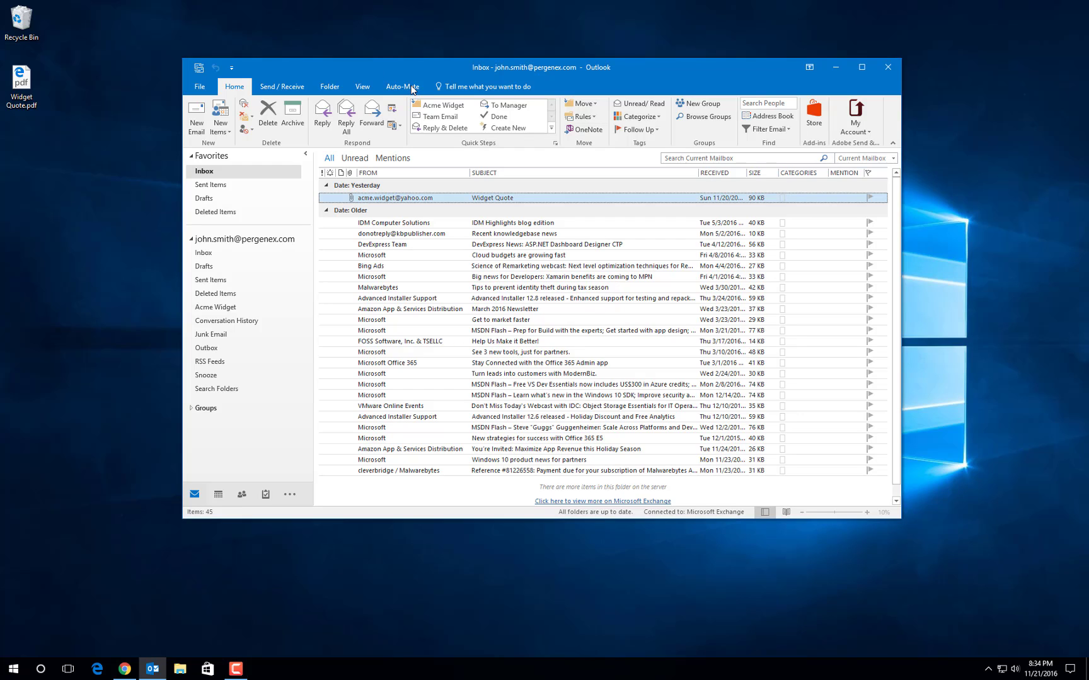
left_click(412, 88)
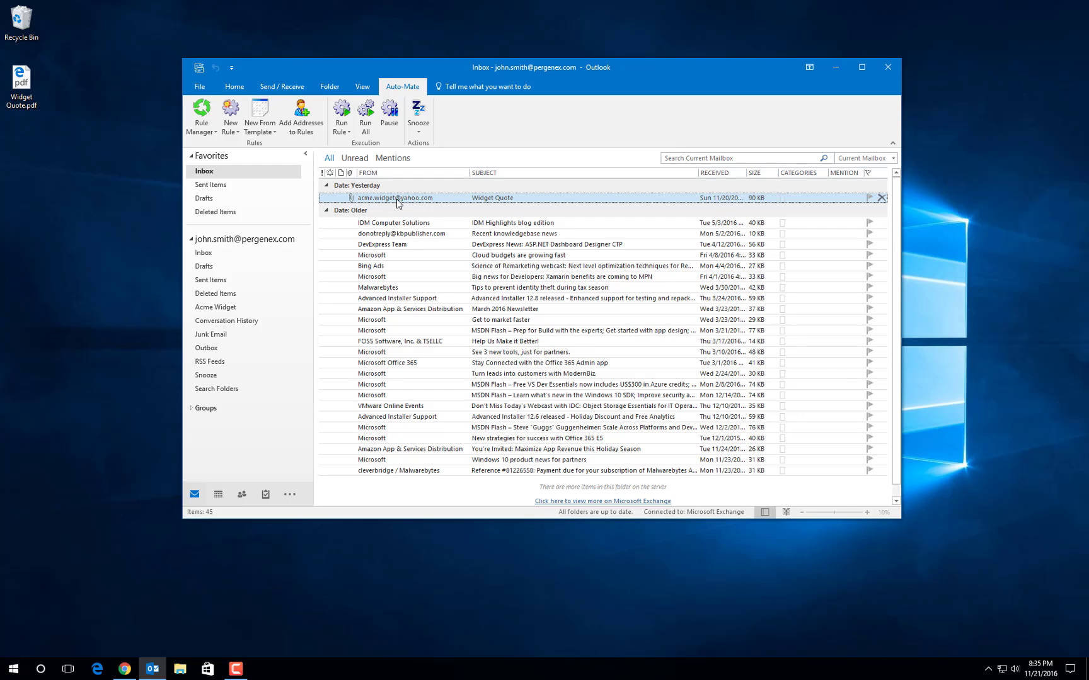
left_click(238, 133)
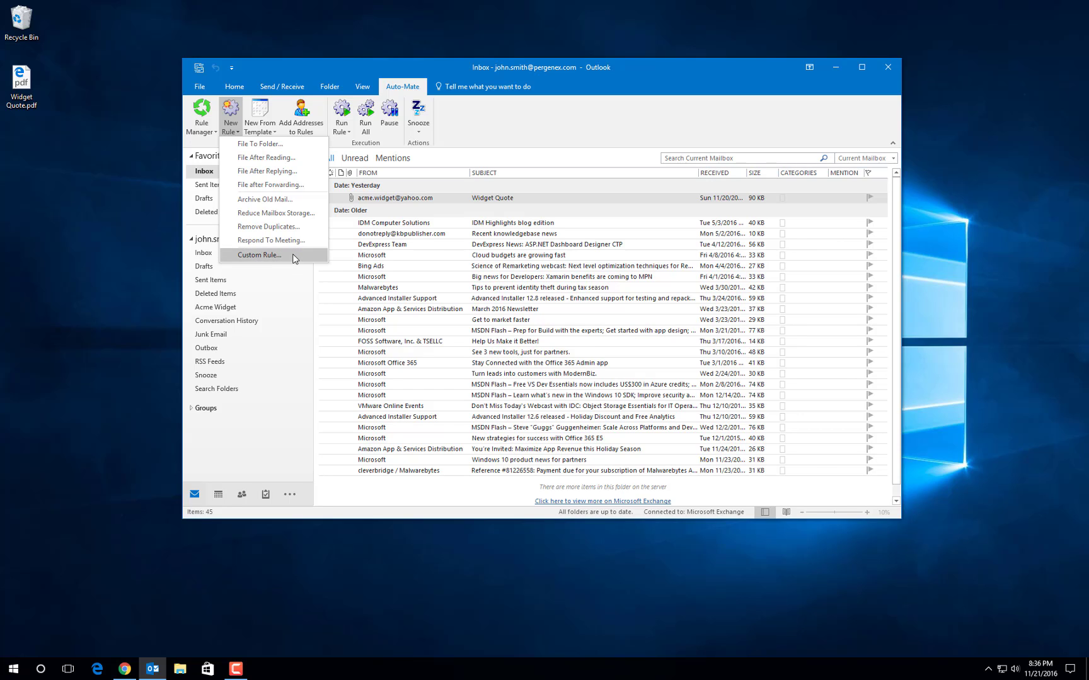
left_click(295, 148)
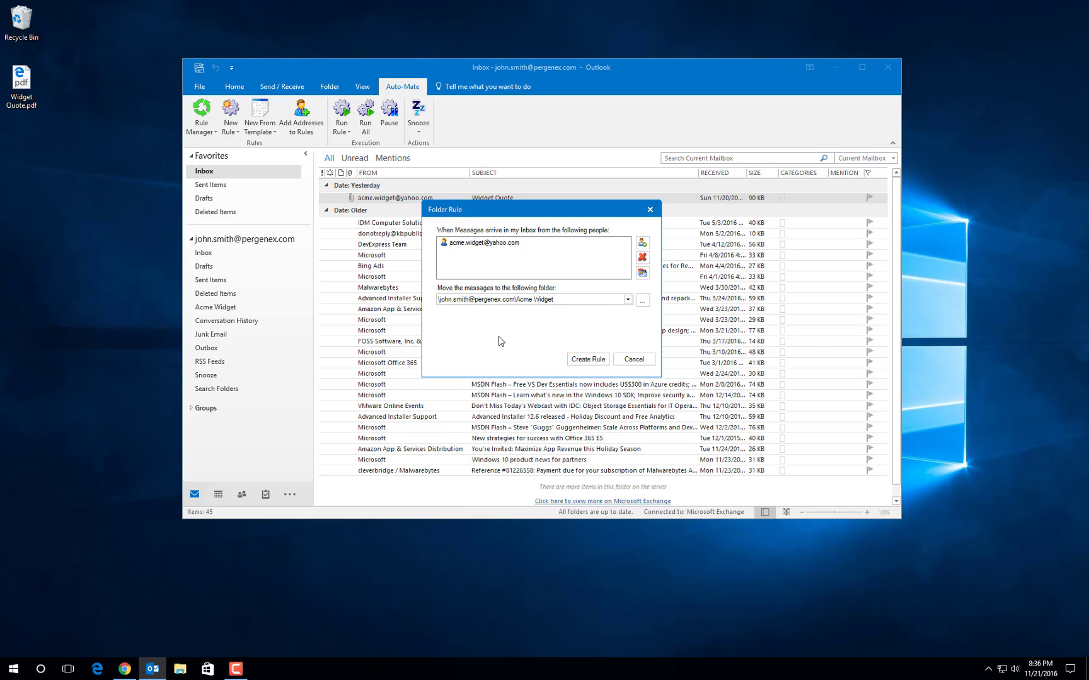
left_click(629, 302)
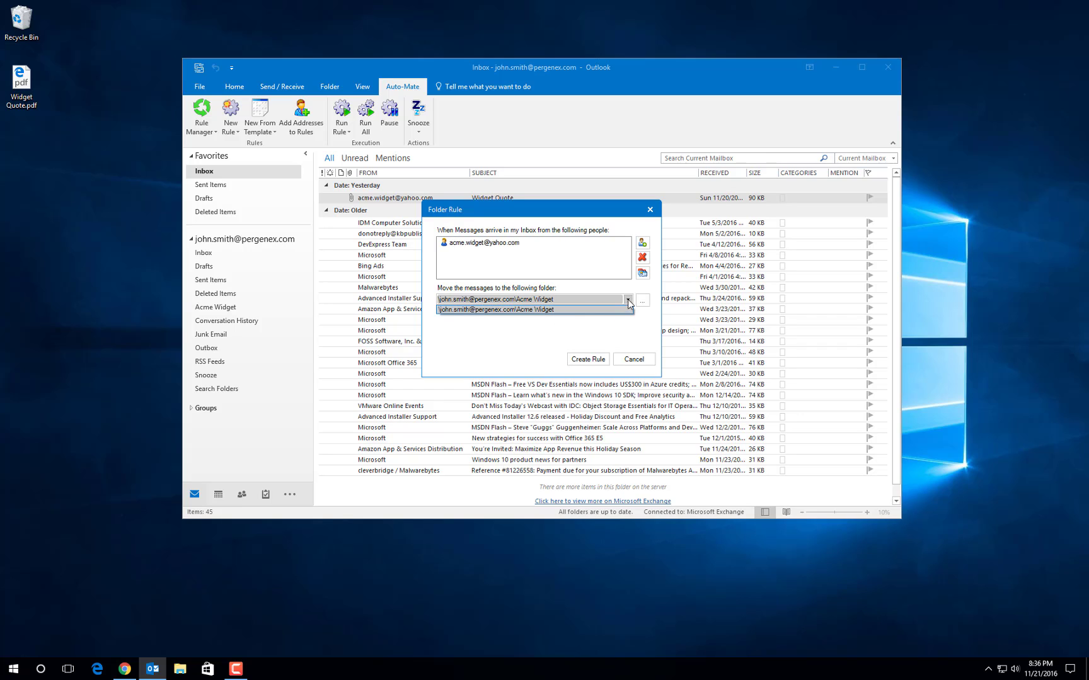
left_click(576, 301)
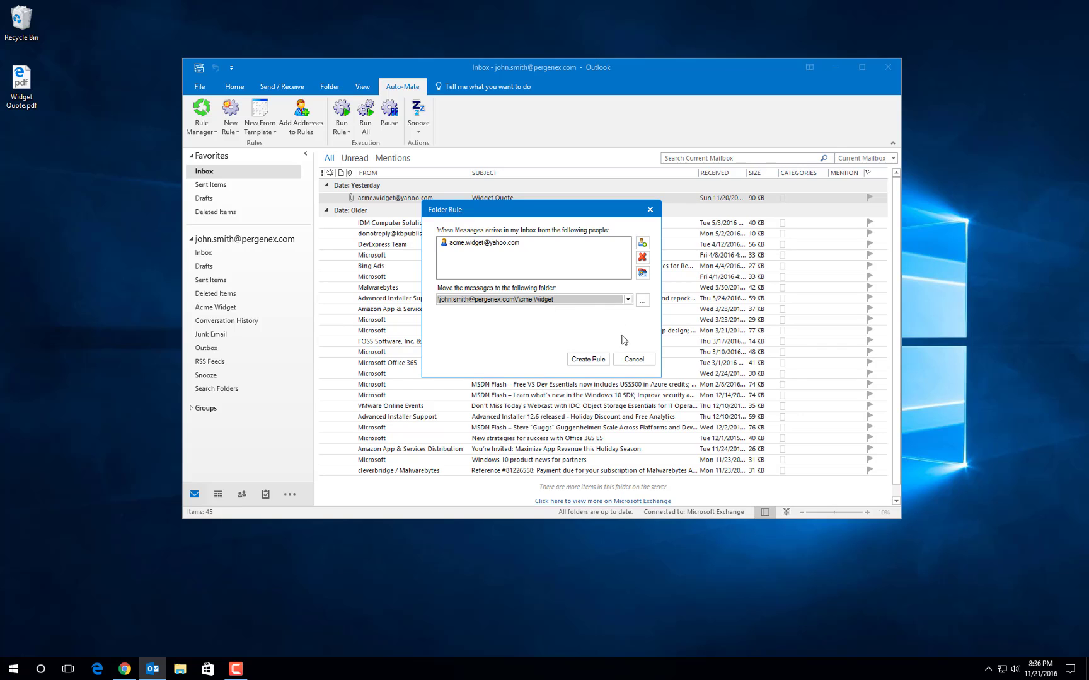
left_click(645, 304)
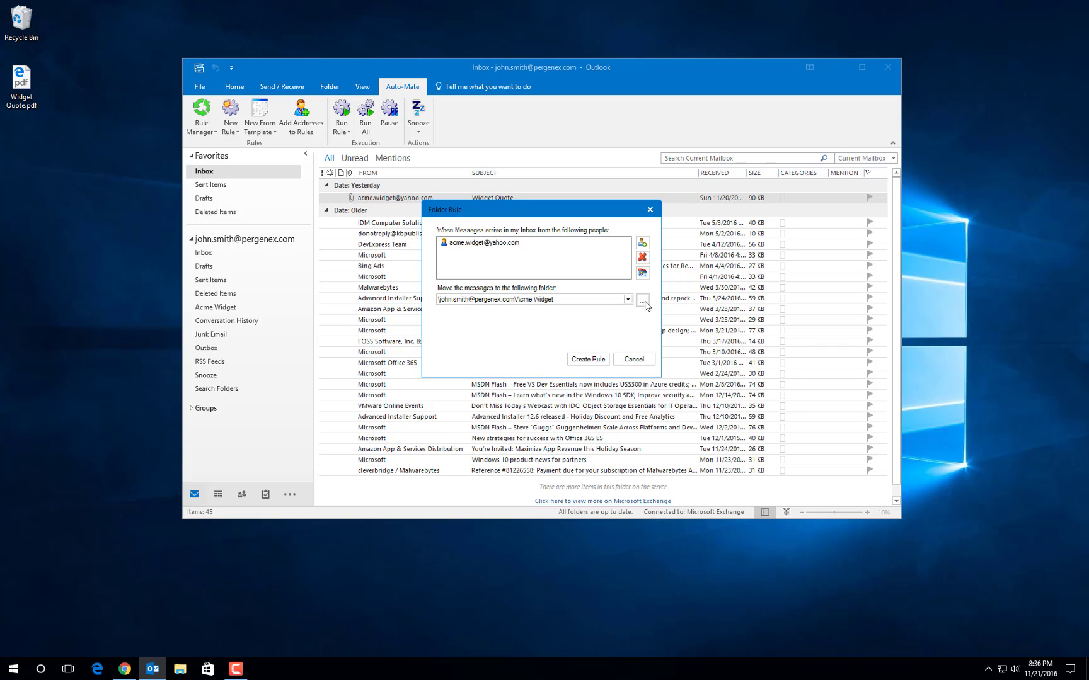
left_click_drag(576, 214, 581, 186)
mouse_move(589, 232)
left_mouse_down()
mouse_move(591, 250)
mouse_move(588, 224)
left_mouse_up()
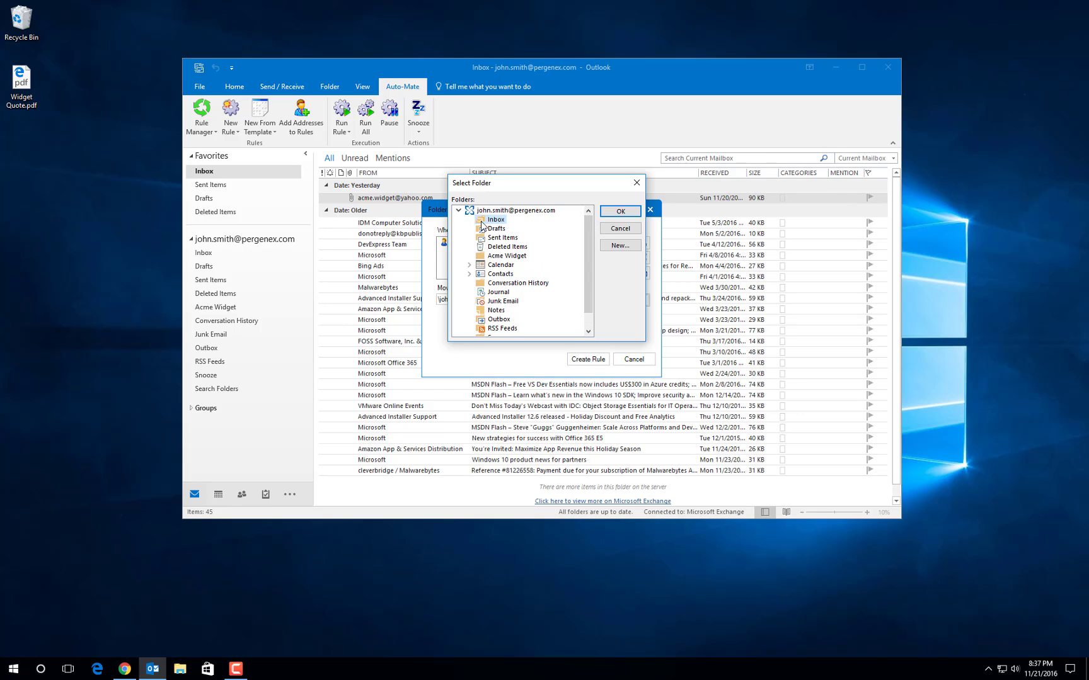
left_click(630, 232)
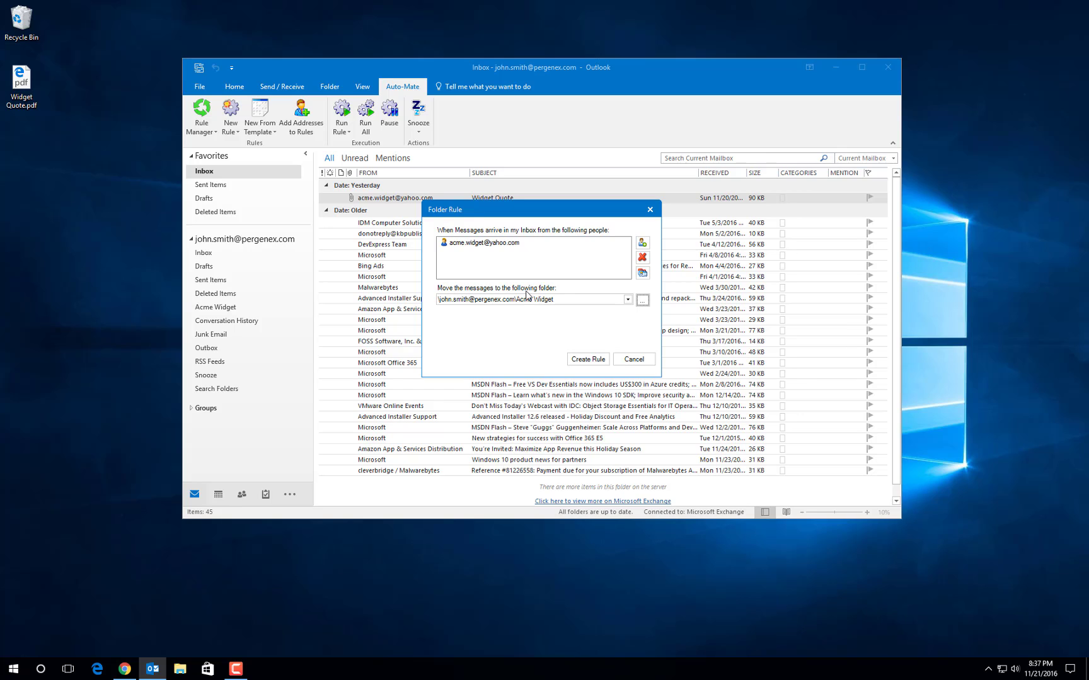
- Create the folder rule with the chosen sender and destination, and close the Folder Rule dialog
left_click(588, 359)
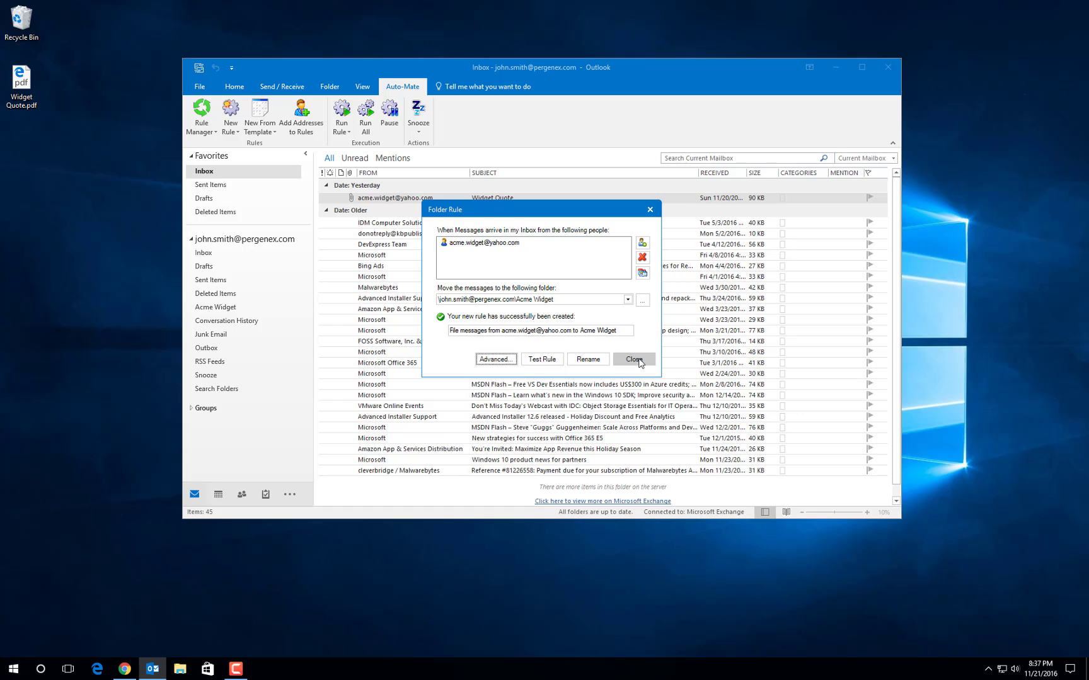
left_click(634, 359)
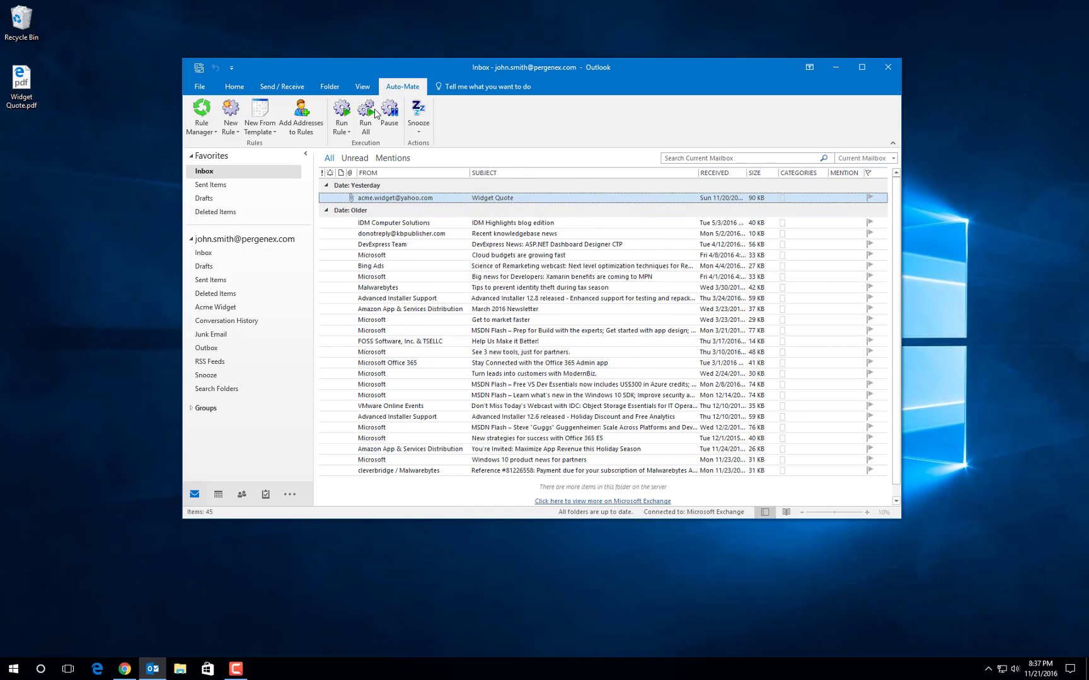
- Open the Auto-Mate Rule Manager and review all columns of the new filing rule
left_click(210, 111)
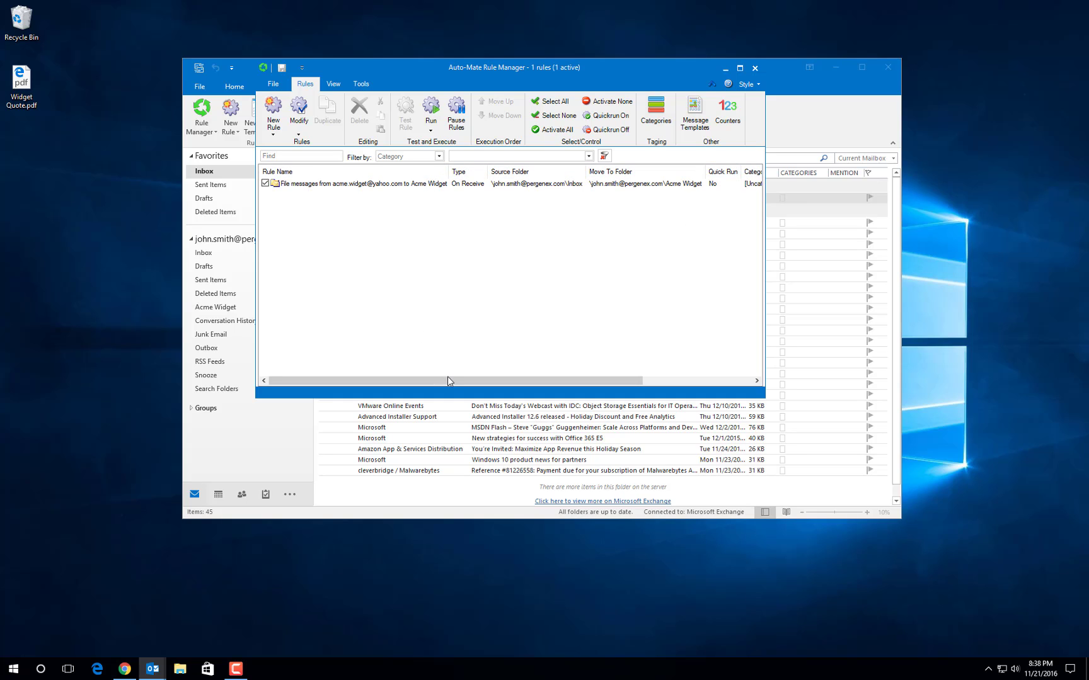
left_click_drag(447, 381, 626, 402)
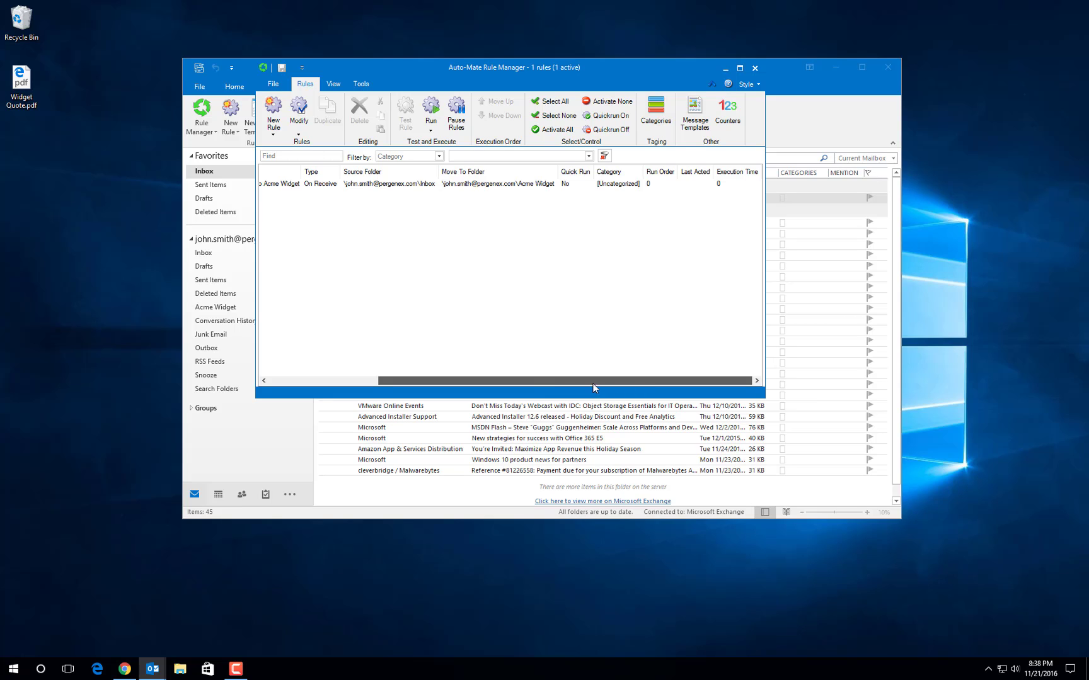
left_click_drag(592, 383, 406, 370)
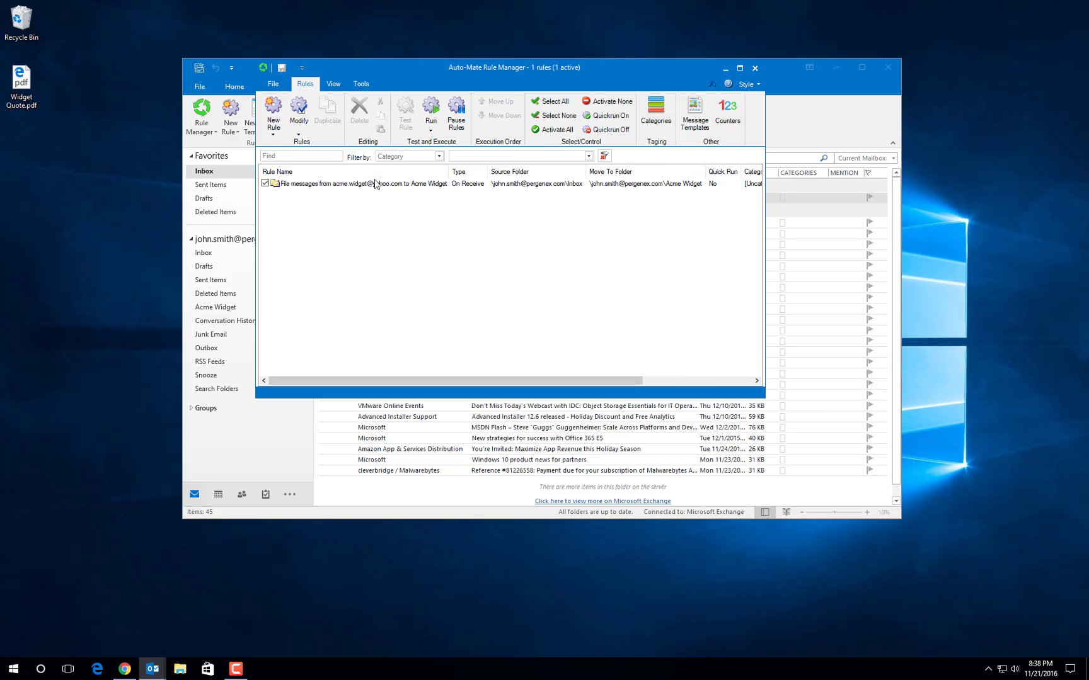
- Open the Acme Widget filing rule's properties and review the available rule types without changing the selection
left_click(317, 185)
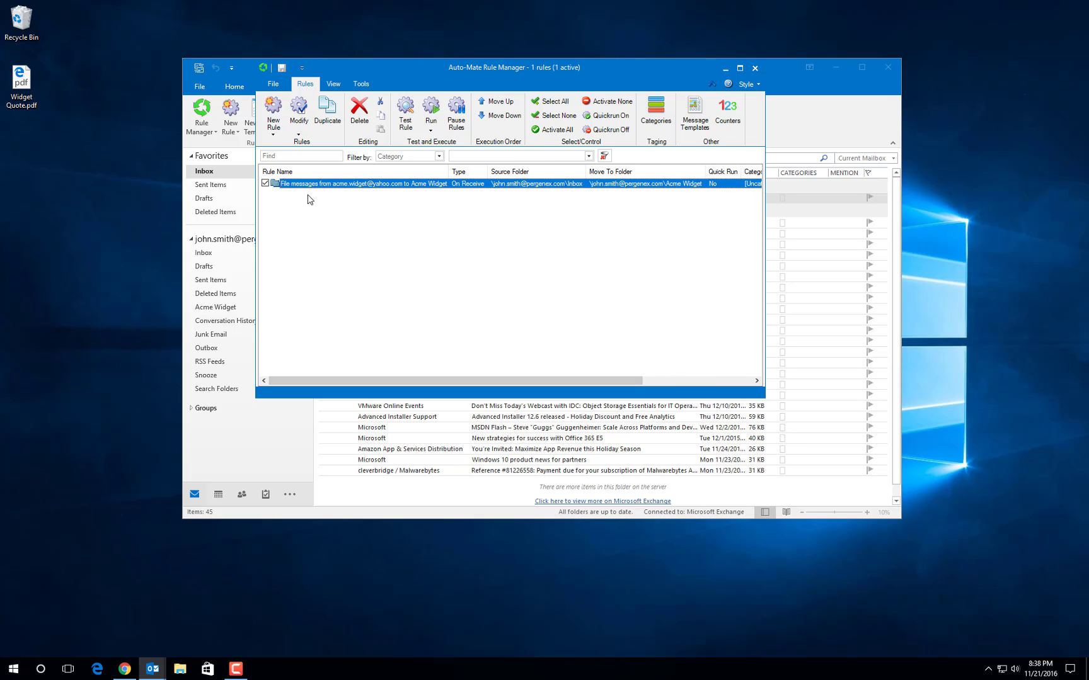
left_click(305, 112)
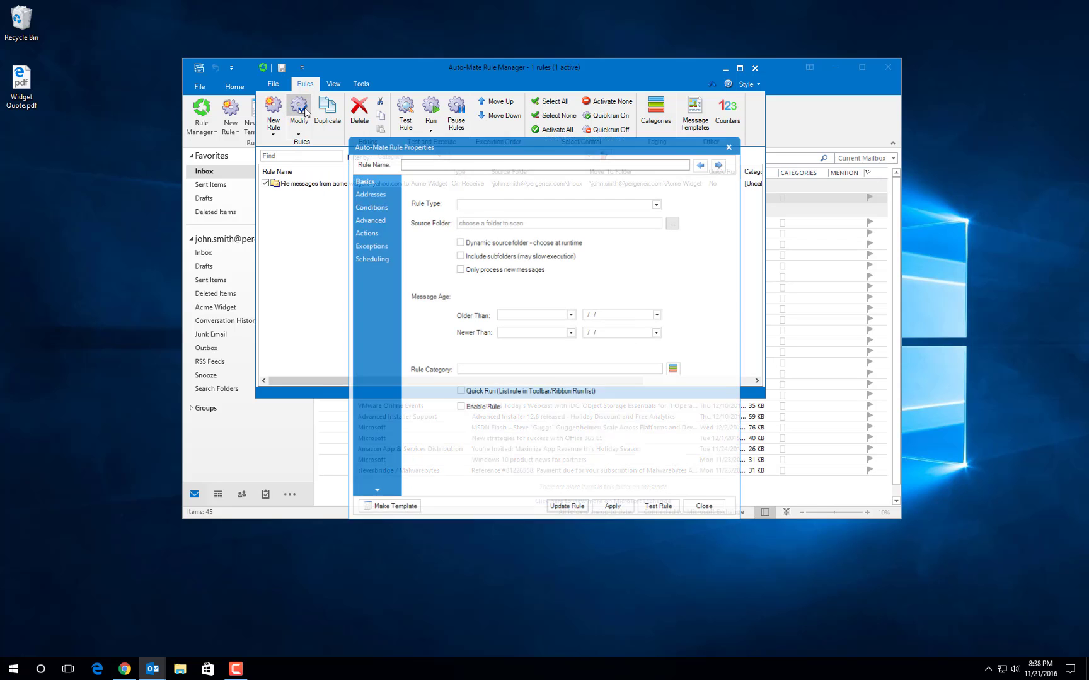
left_click_drag(487, 145, 470, 45)
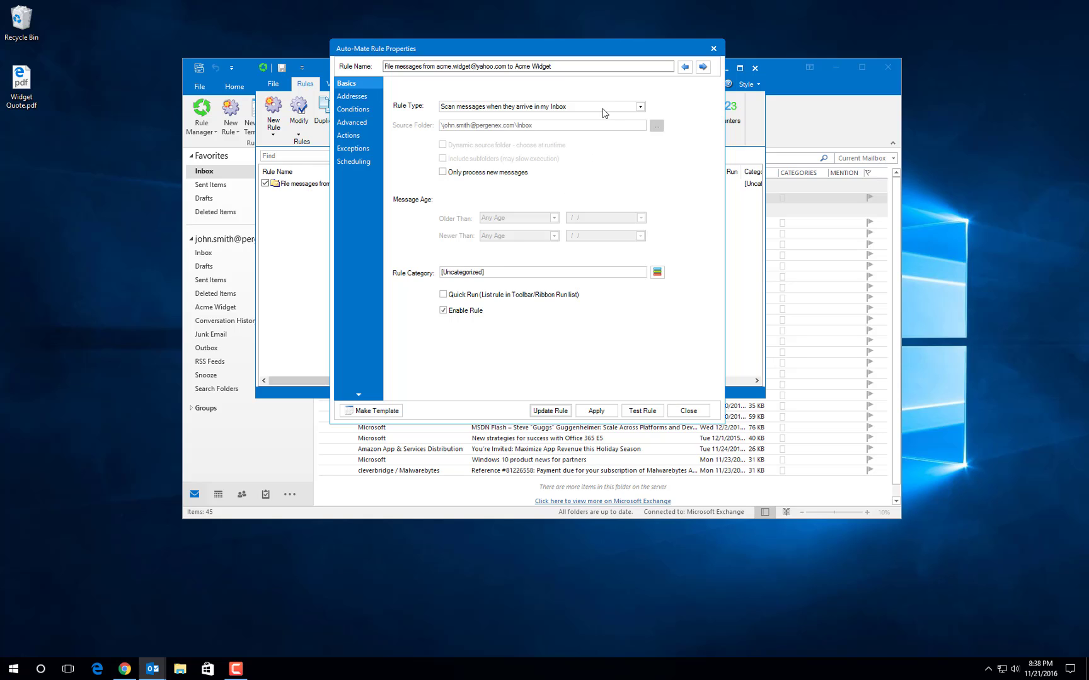
left_click(640, 107)
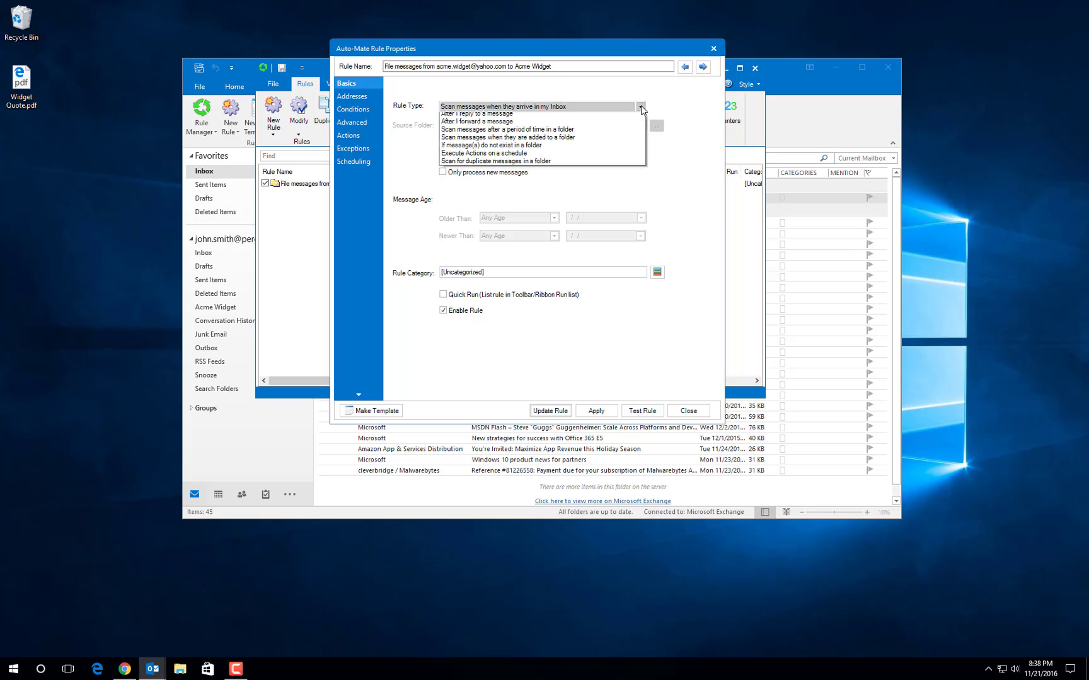
left_click(640, 105)
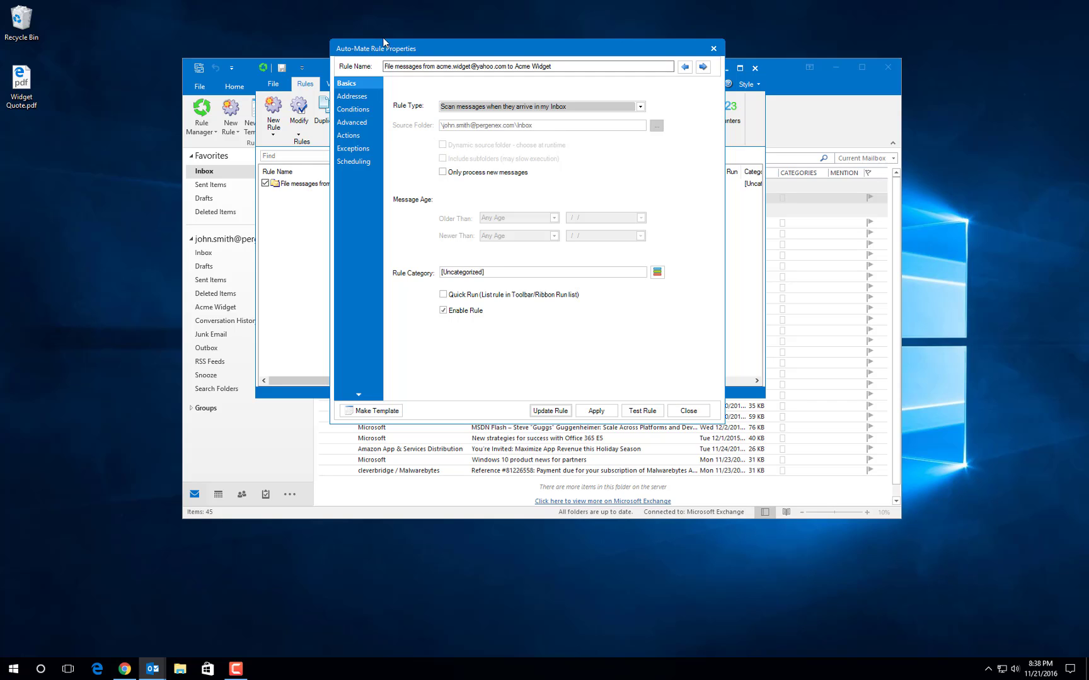
- Review the rule's address, condition and action settings, including the Move To folder, and close its properties
left_click(368, 97)
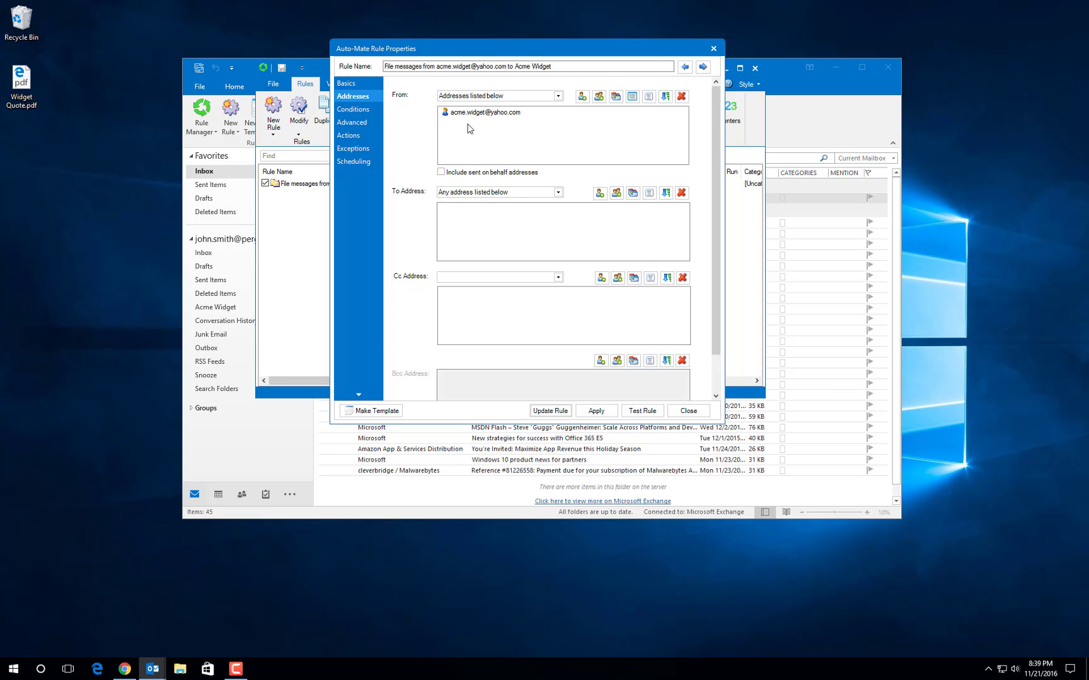
left_click(365, 110)
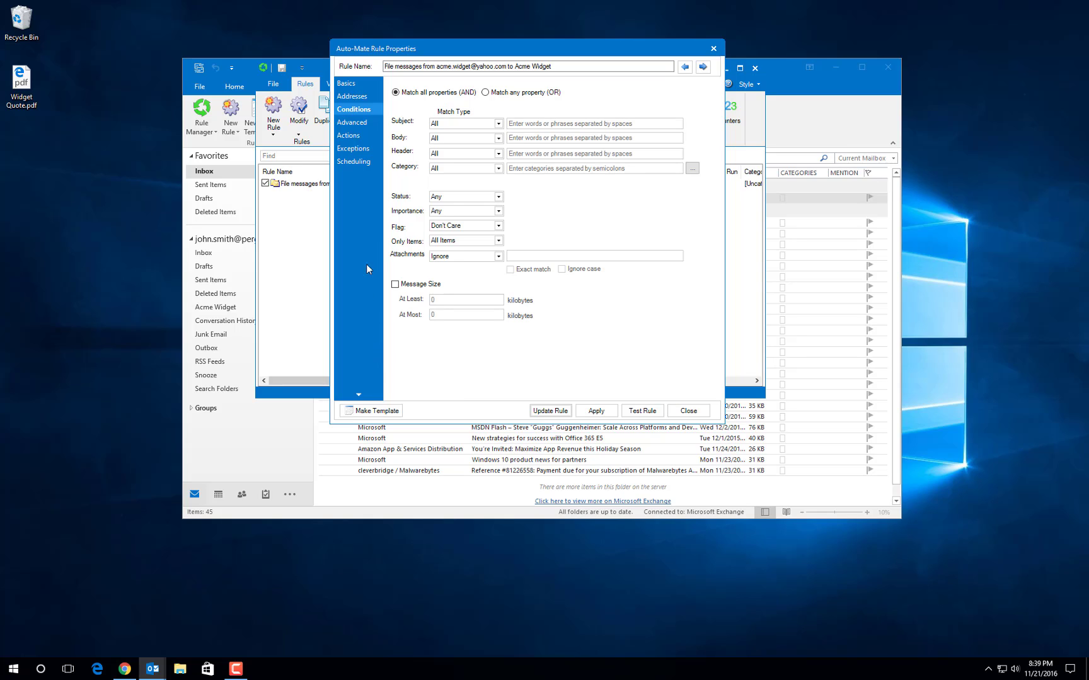
left_click(349, 136)
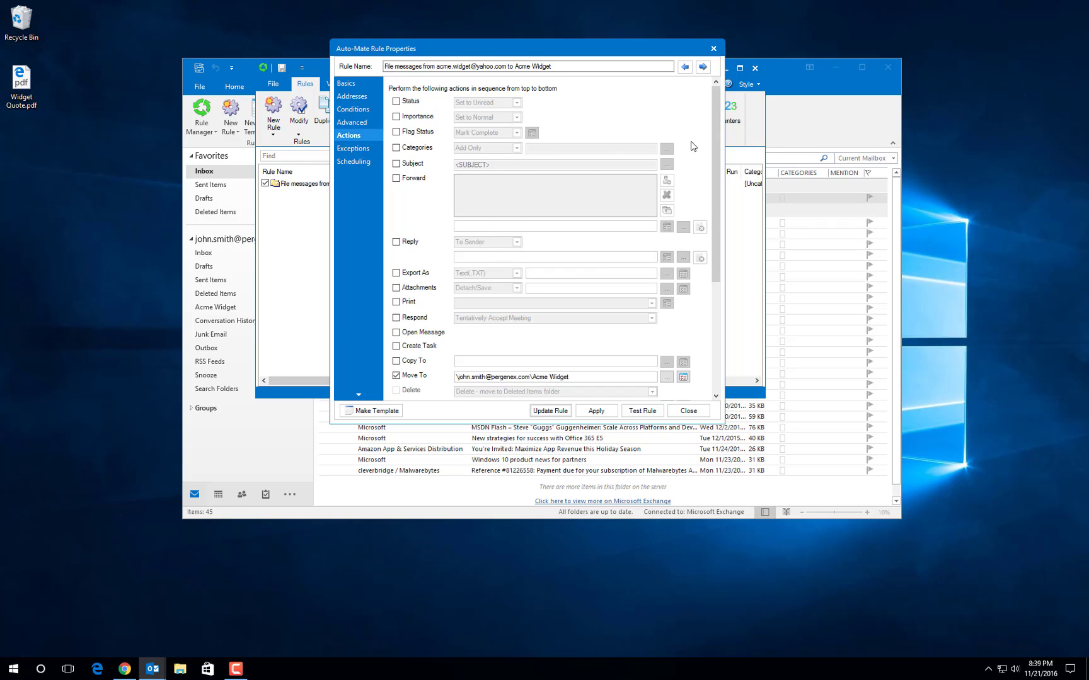
left_click_drag(718, 125, 712, 215)
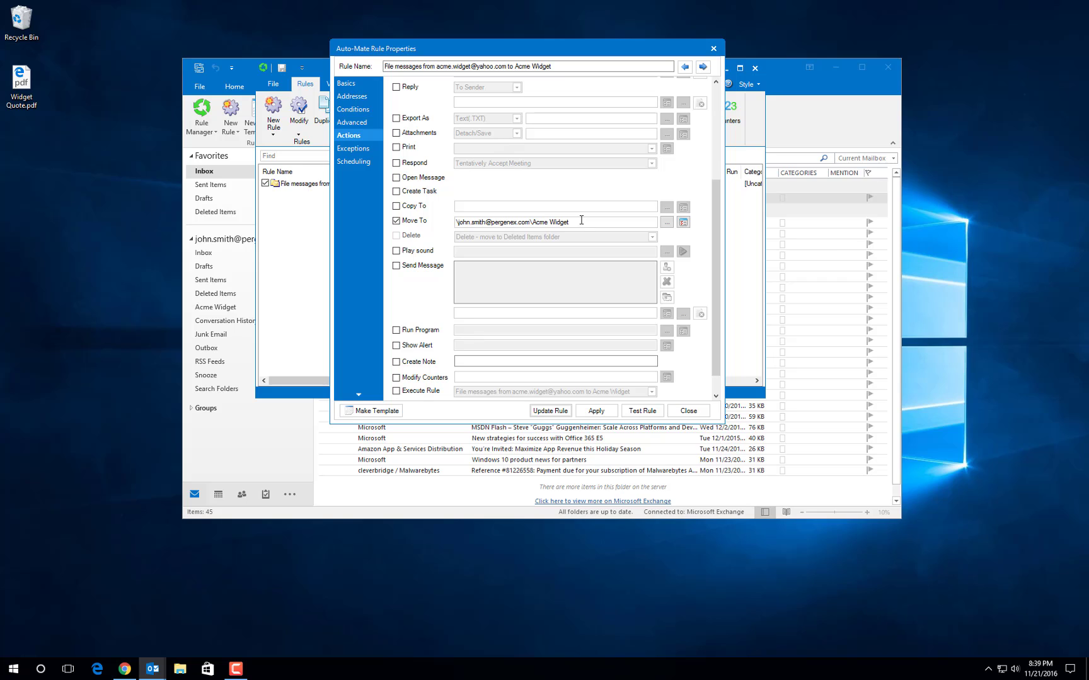
left_click(697, 412)
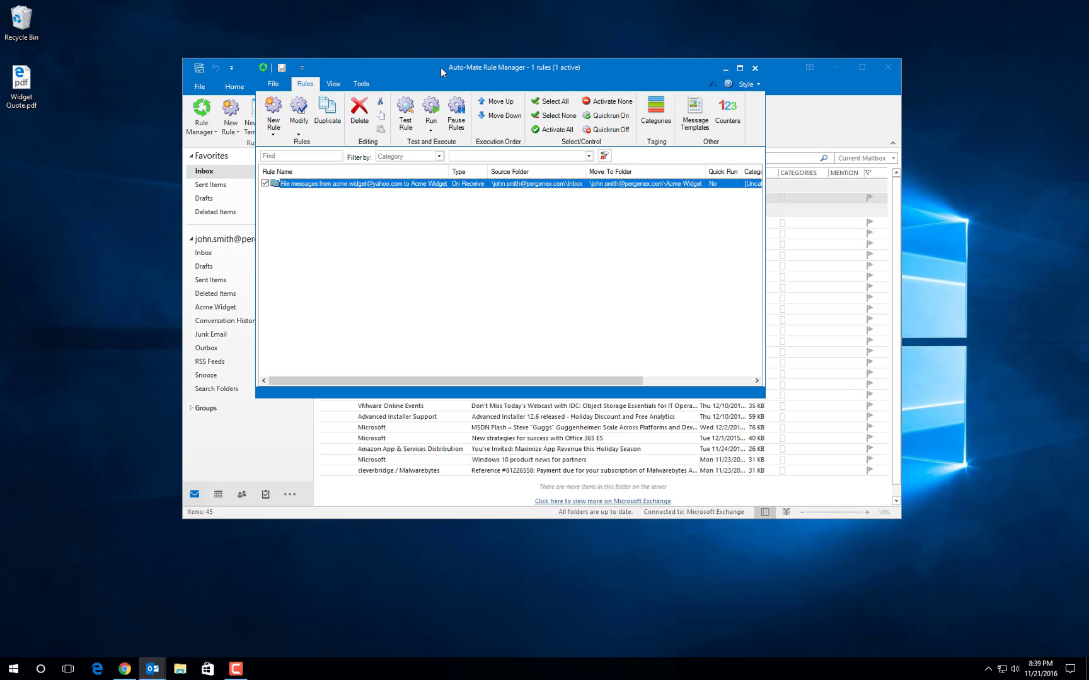
- Test the Acme Widget filing rule and view the matched Widget Quote message, closing the test results and Rule Manager when done
left_click_drag(440, 68, 473, 56)
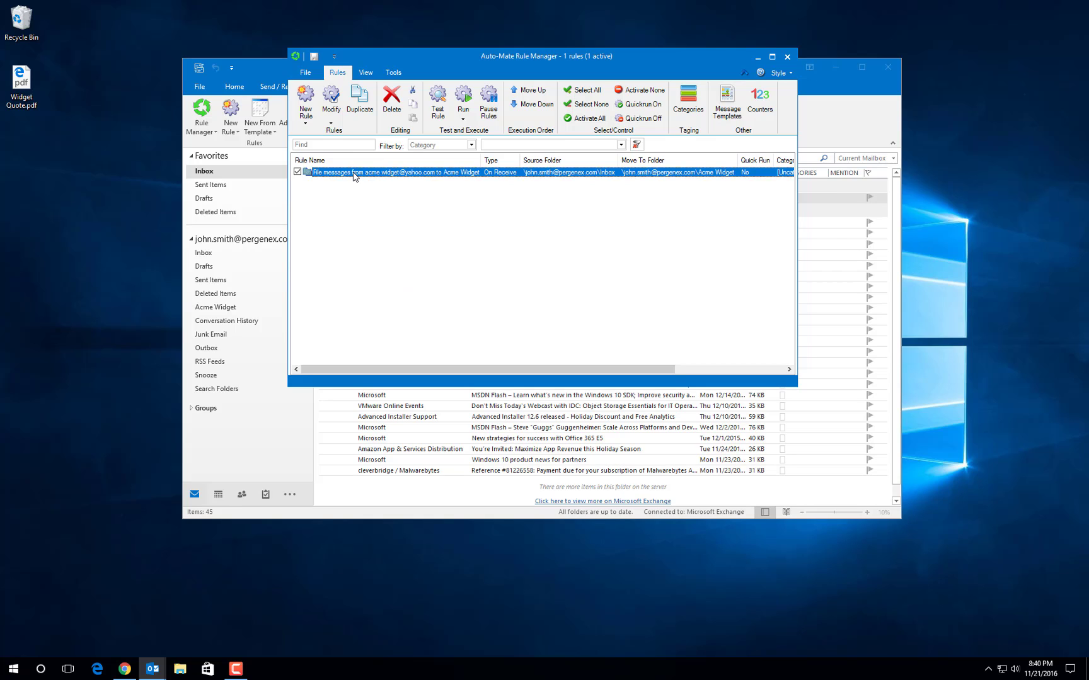
left_click(439, 99)
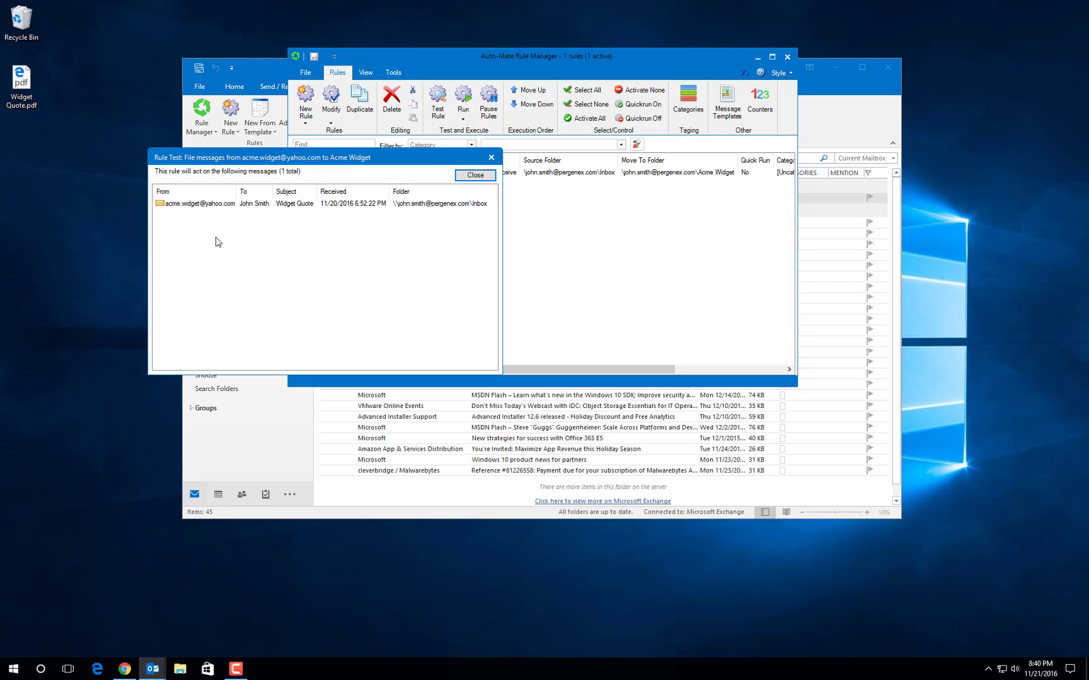
left_click(215, 204)
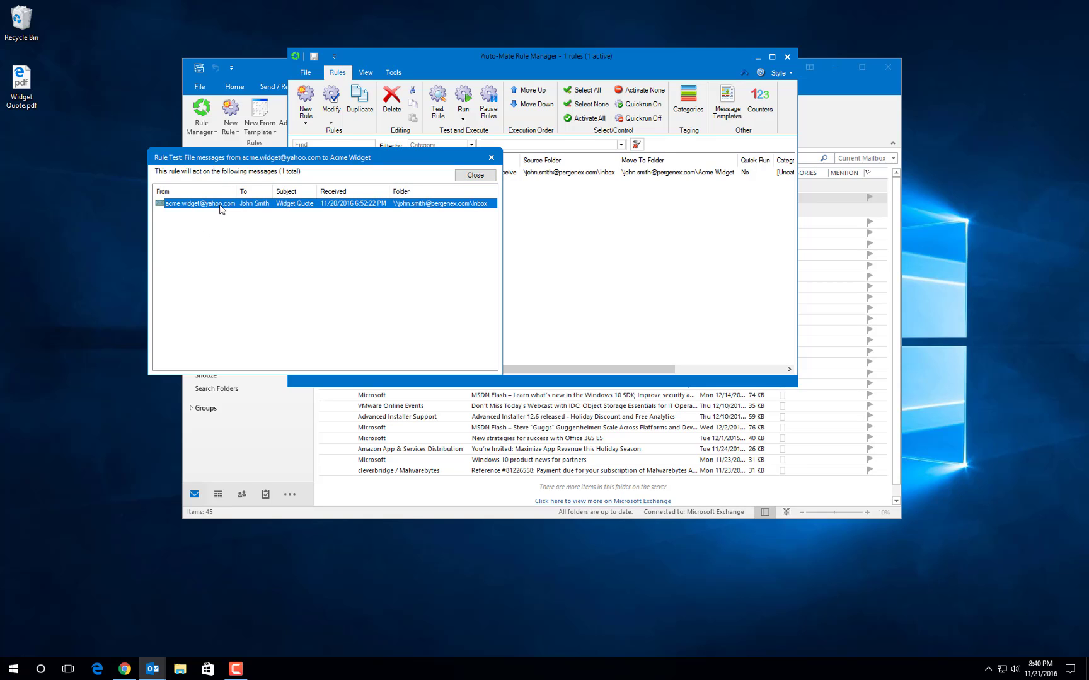
double_click(222, 205)
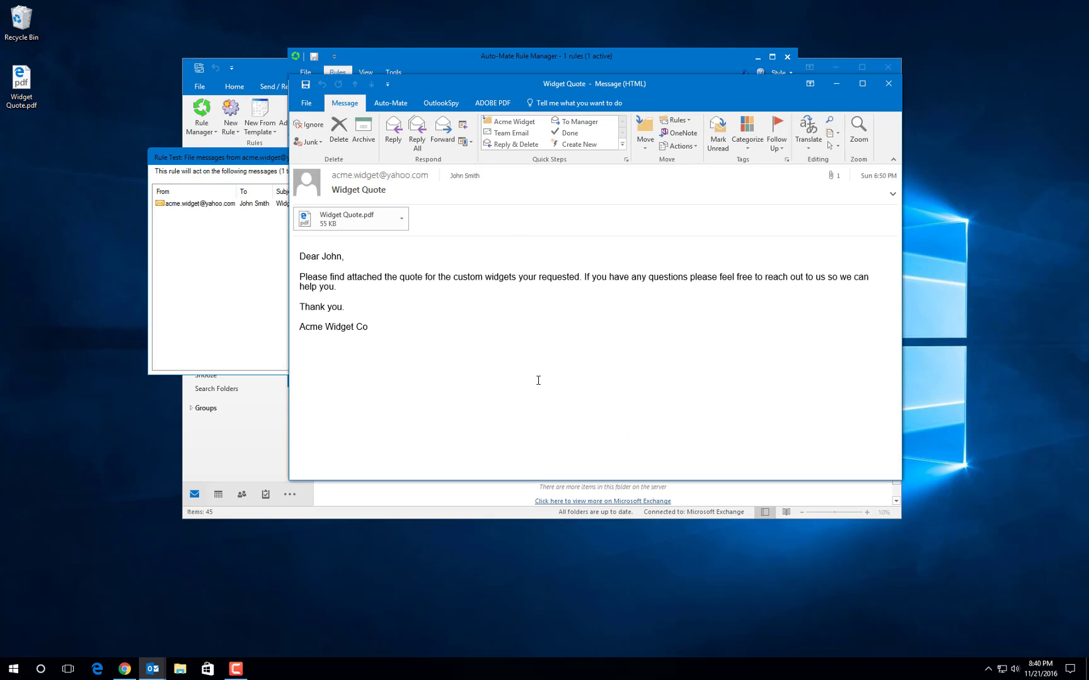
left_click(892, 85)
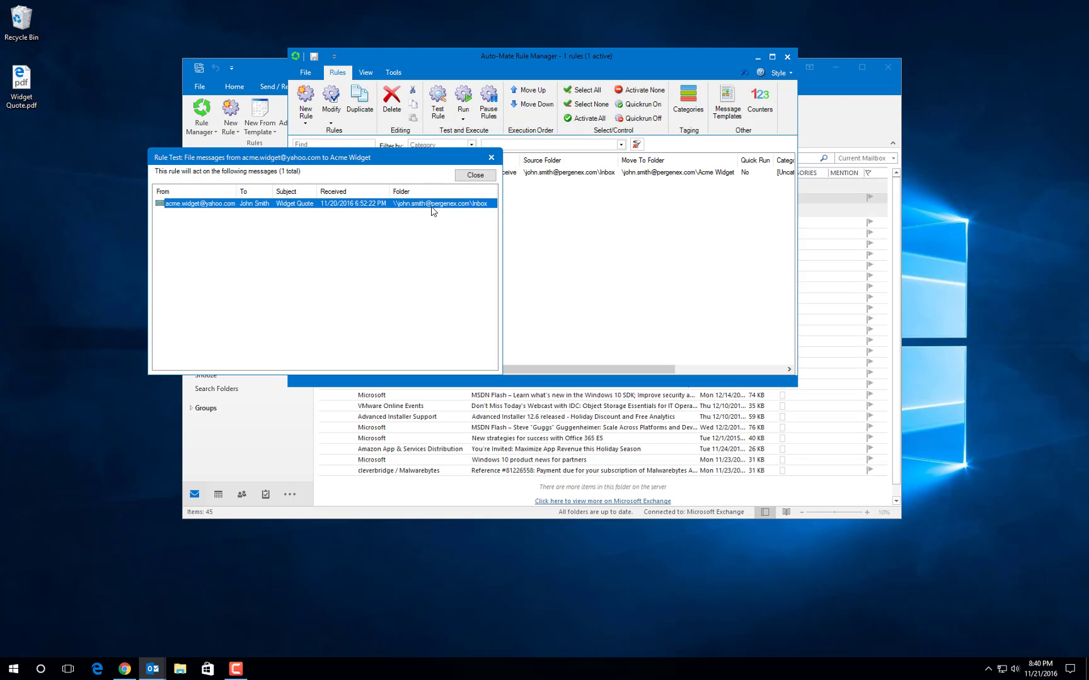
left_click(476, 175)
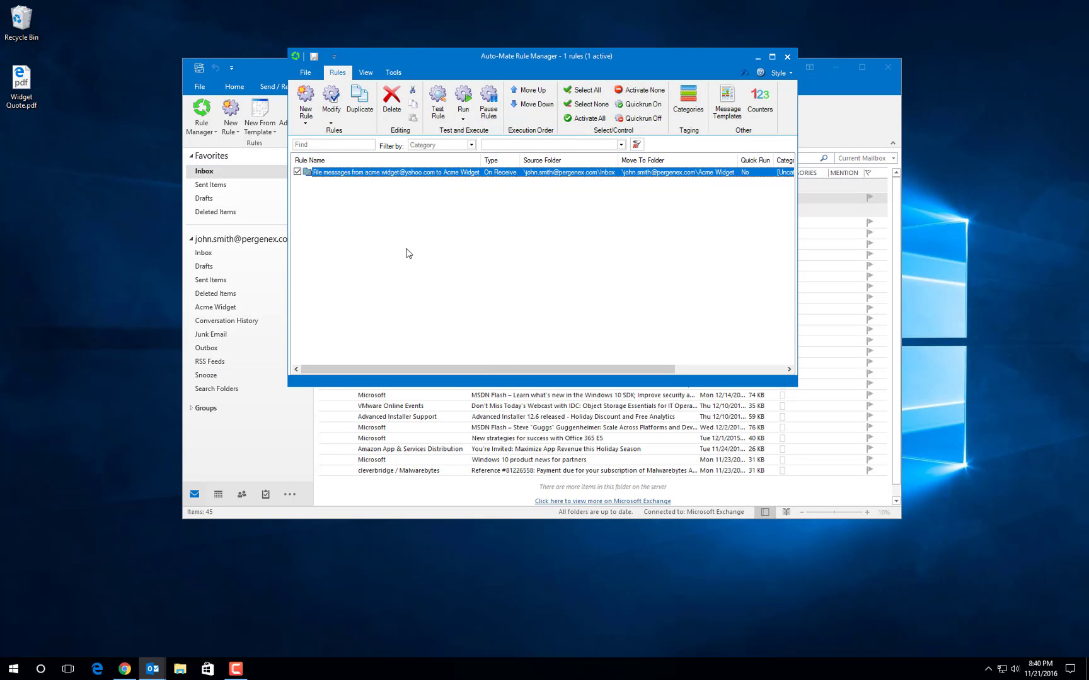
left_click(788, 58)
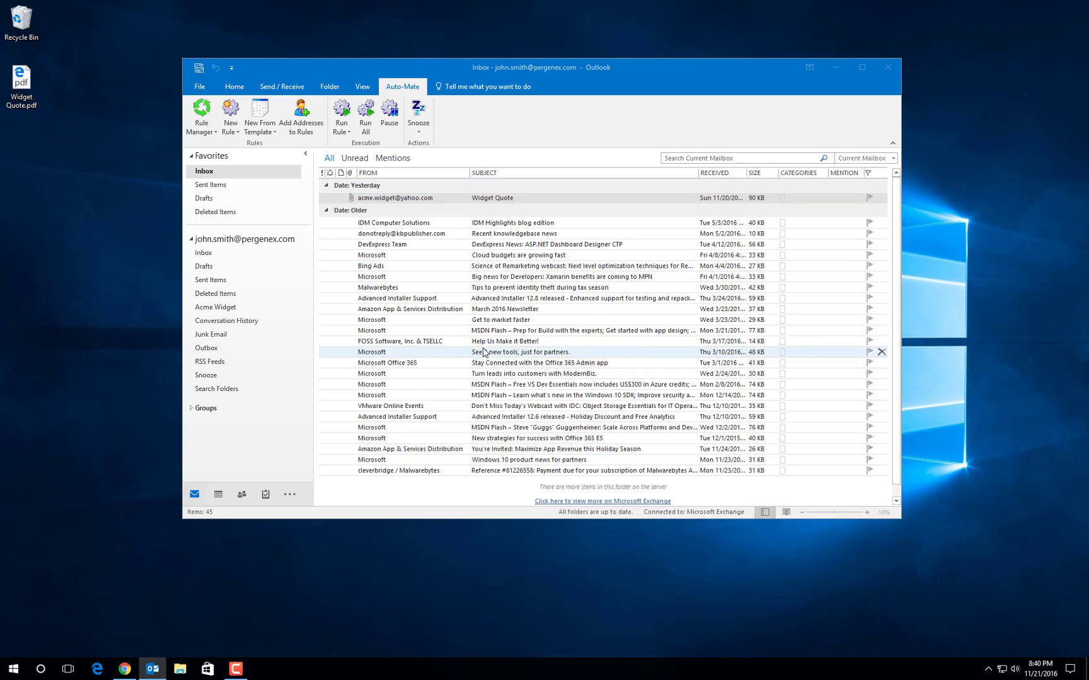
- Switch to Yahoo Mail in Chrome and start a message to the Outlook mailbox owner with the subject "Information you requested"
left_click(125, 670)
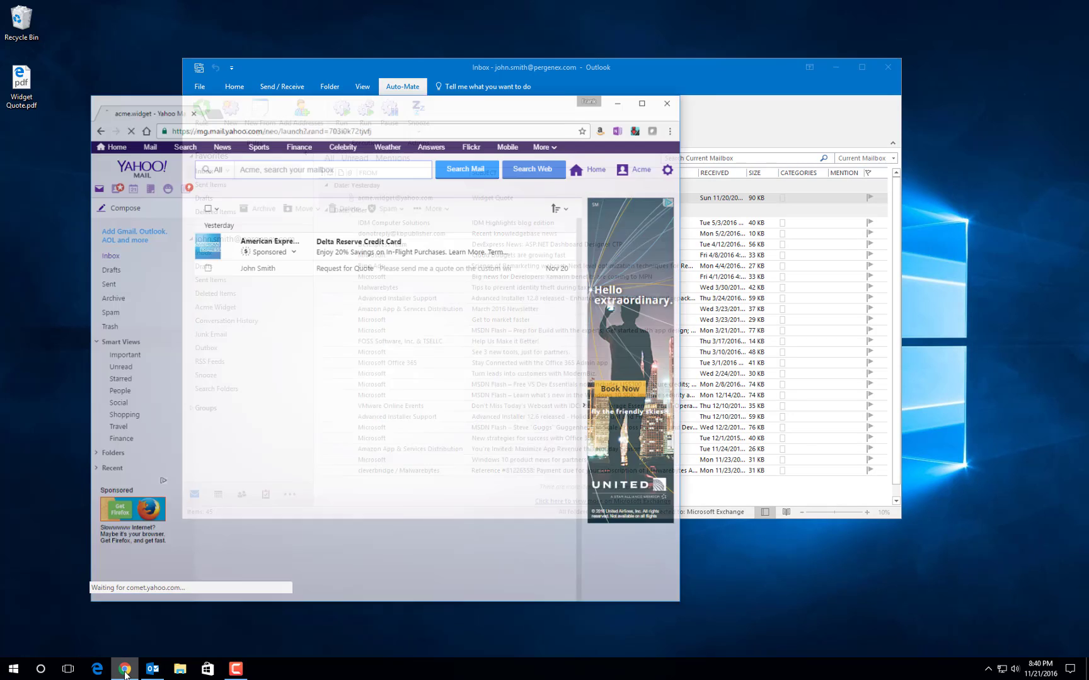
left_click_drag(370, 81, 644, 45)
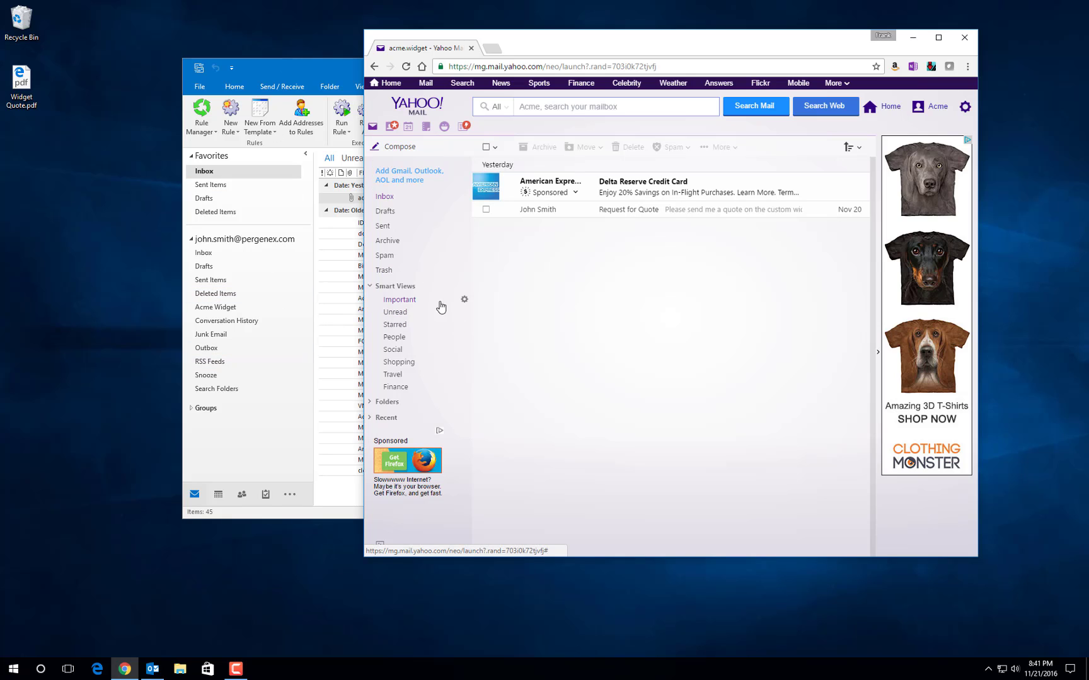
left_click(400, 148)
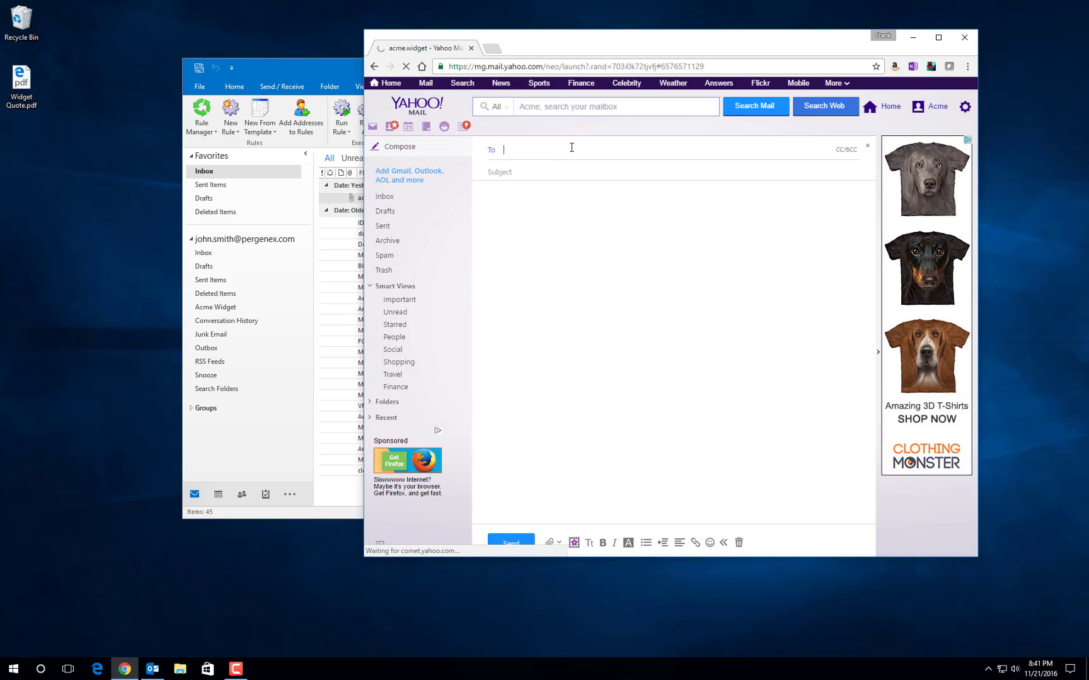
type("John")
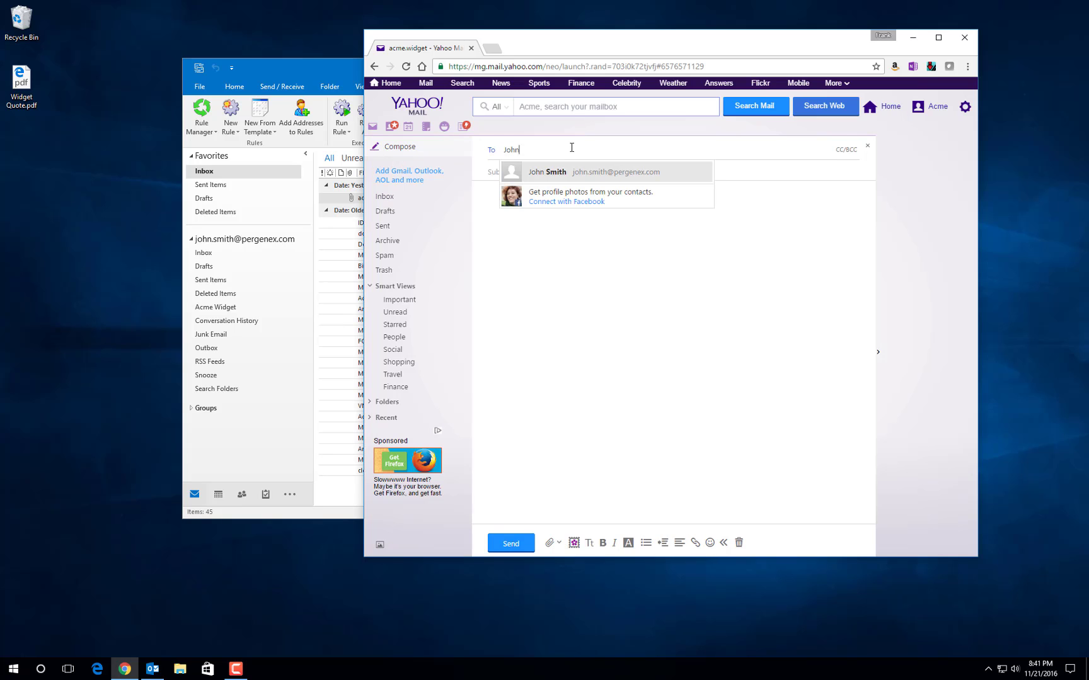
left_click(606, 172)
key("Tab")
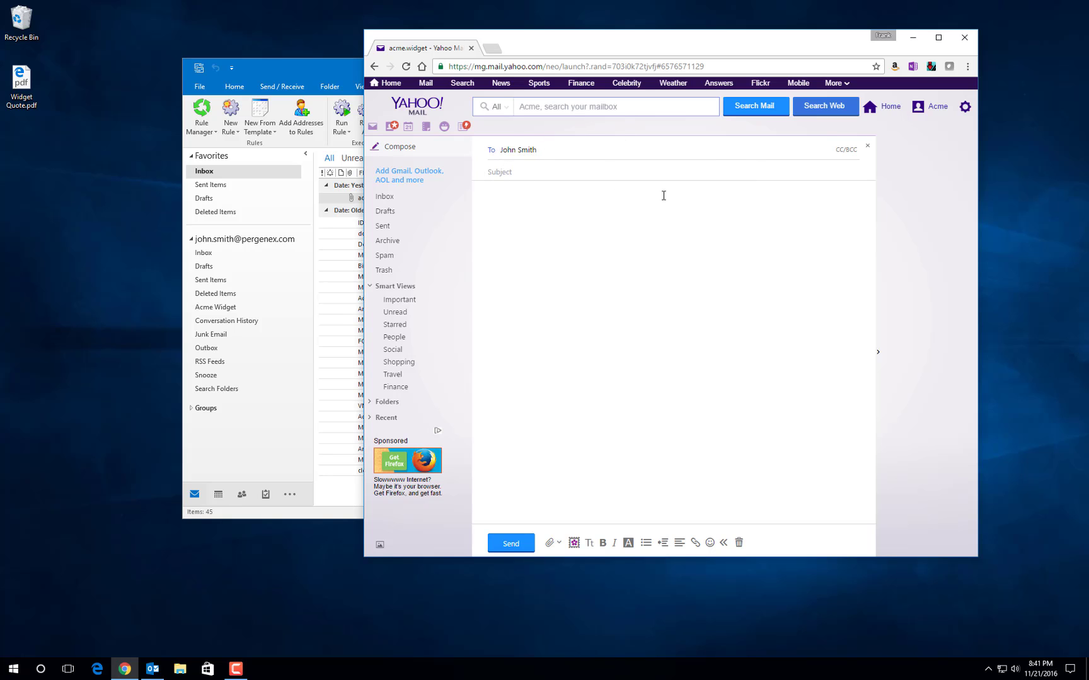
type("Information you requested")
- Write "Please see attached." with the sign-off "Acme Widget" below a blank line, and attach Widget Quote.pdf from the desktop
left_click(510, 195)
type("Plea")
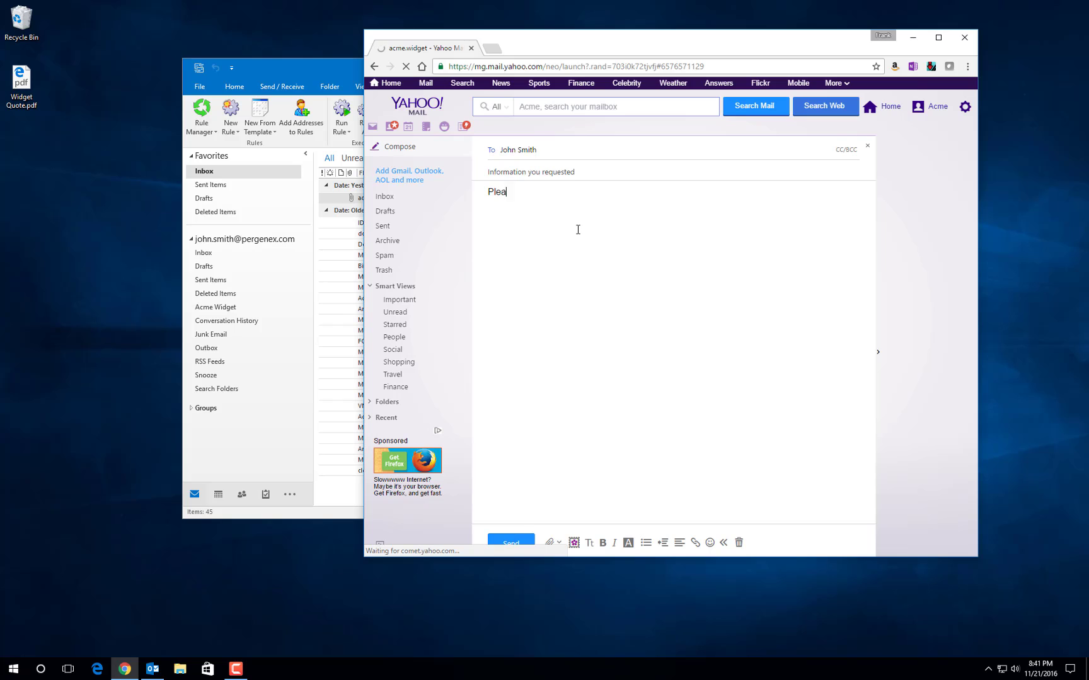
type("se see a")
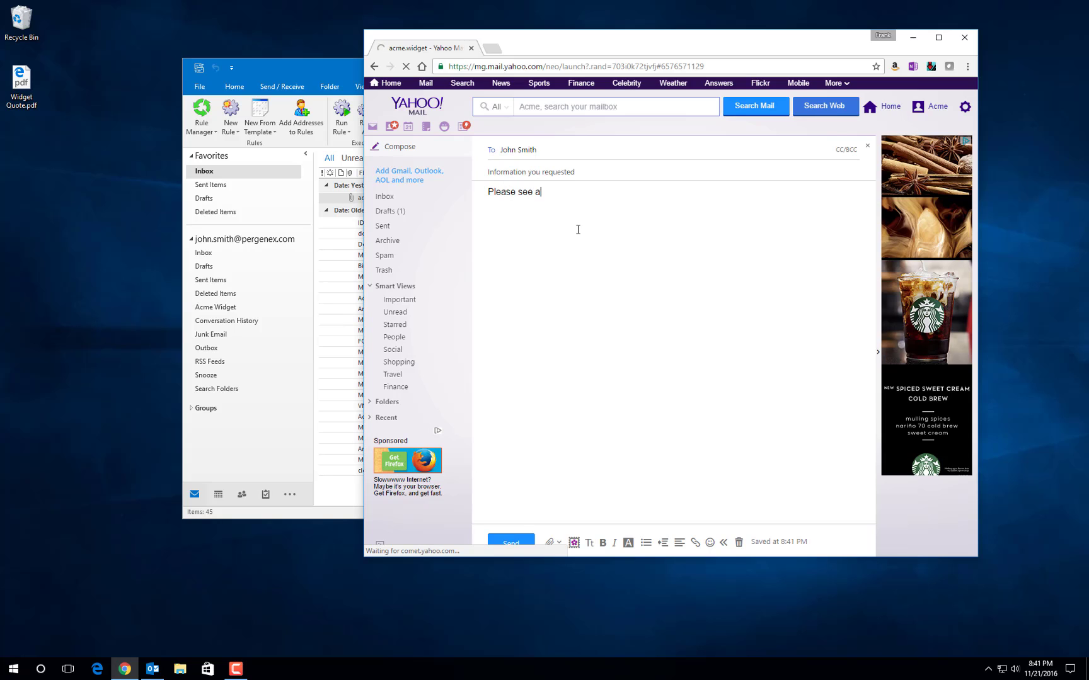
type("ttached.")
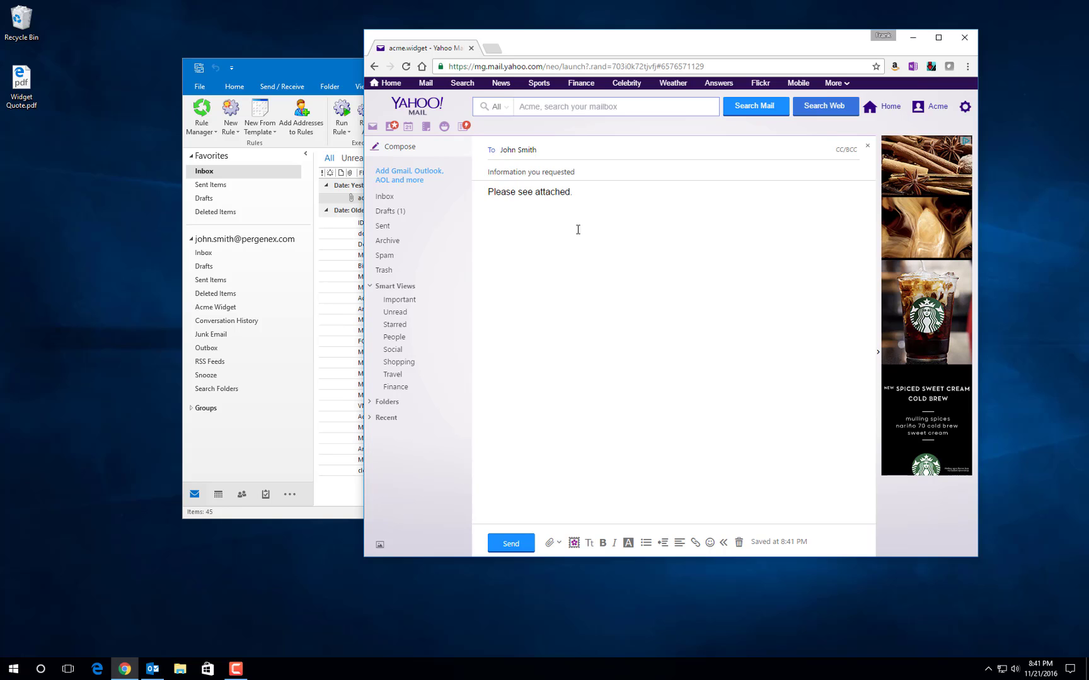
key("Return")
key("Return")
type("Acme Widget")
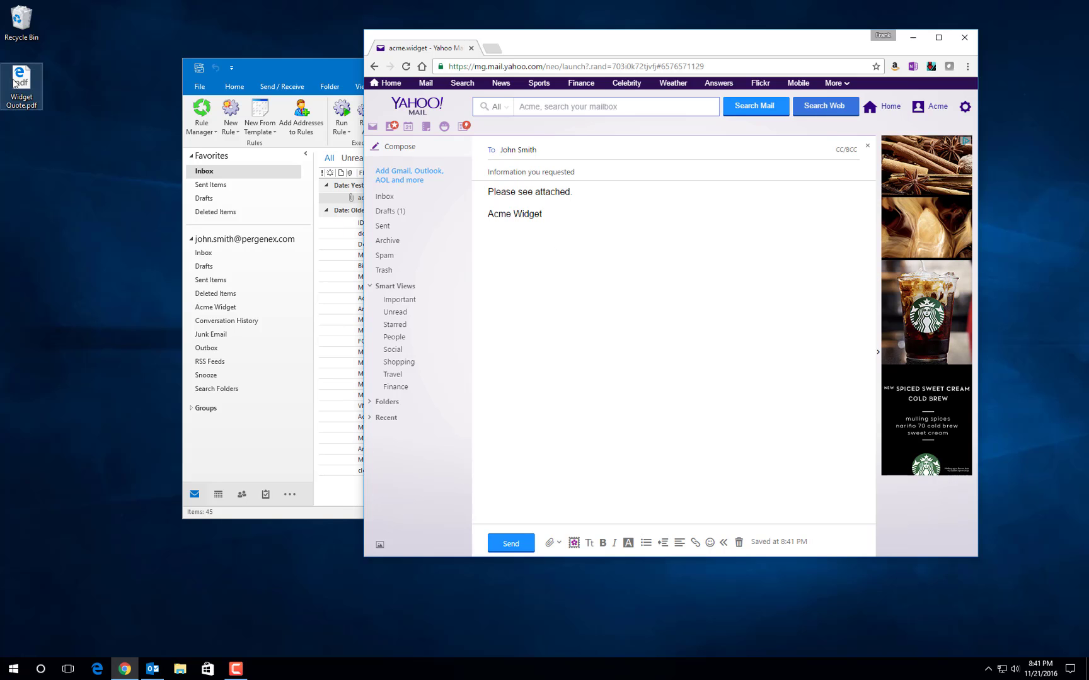
left_click_drag(14, 81, 544, 268)
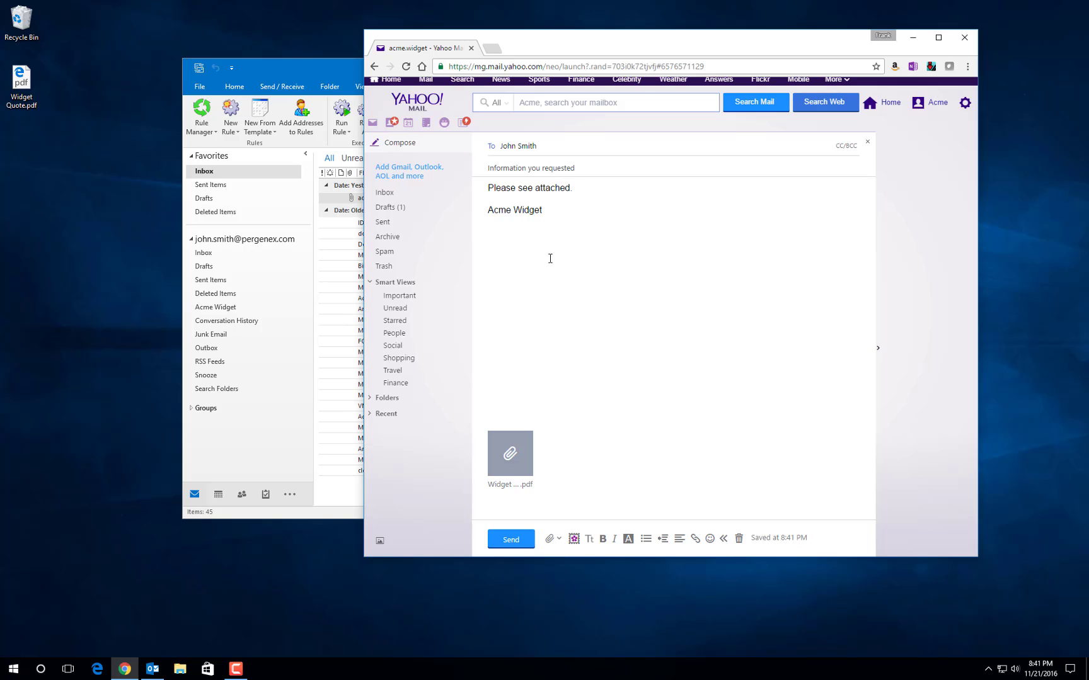
- Send the message and return to Outlook to check the Acme Widget folder for it
left_click(511, 541)
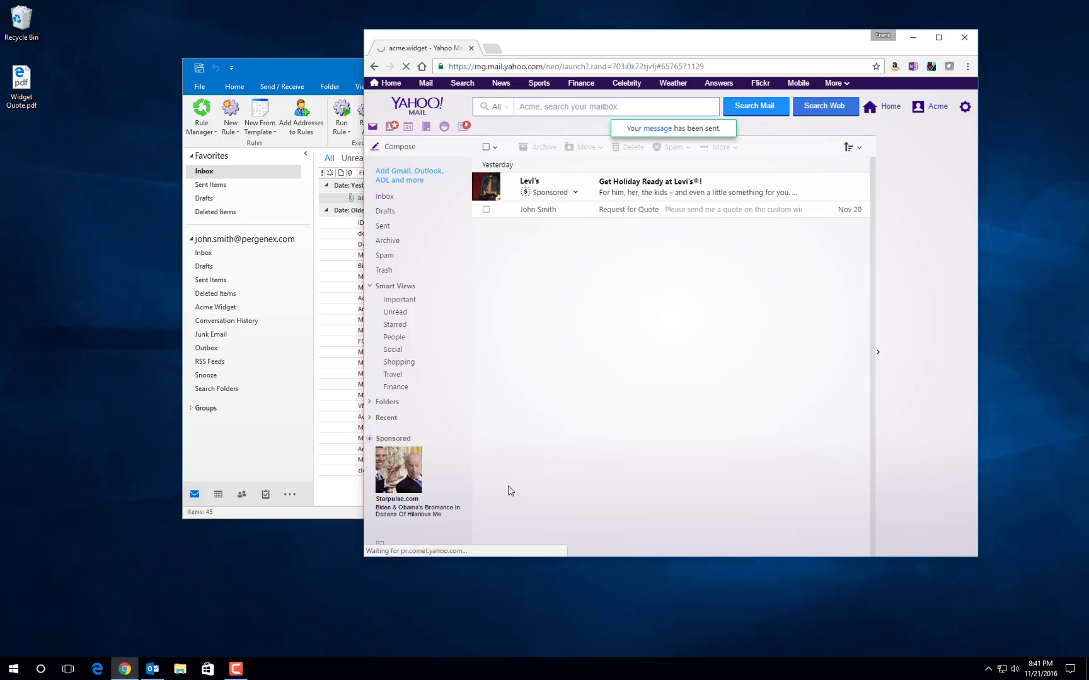
left_click(913, 38)
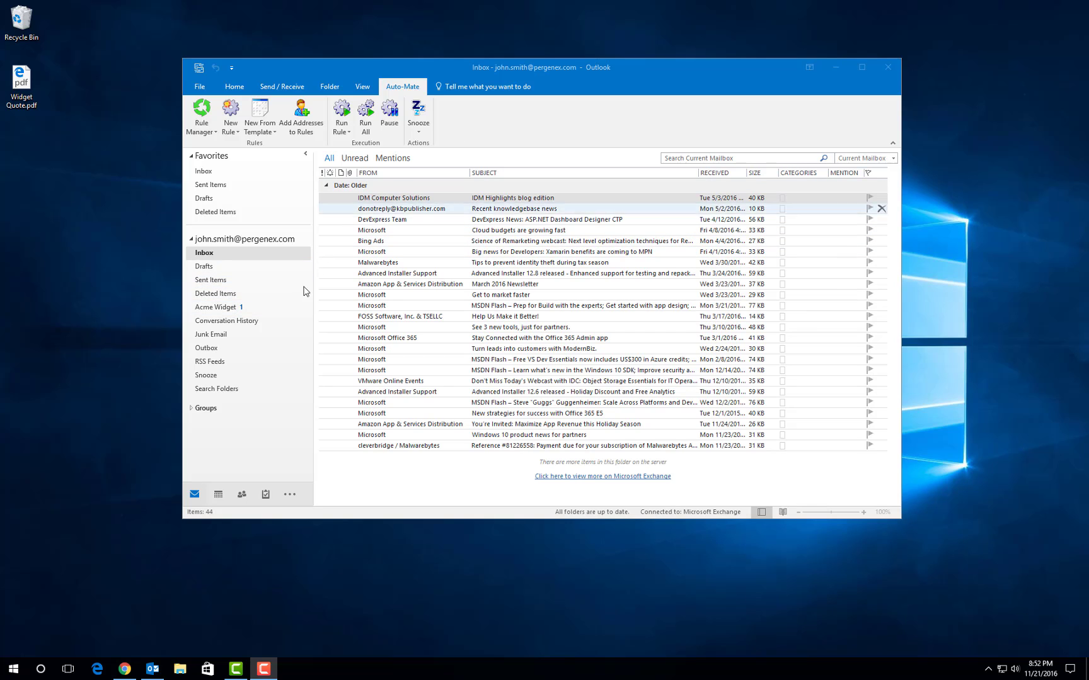
left_click(220, 308)
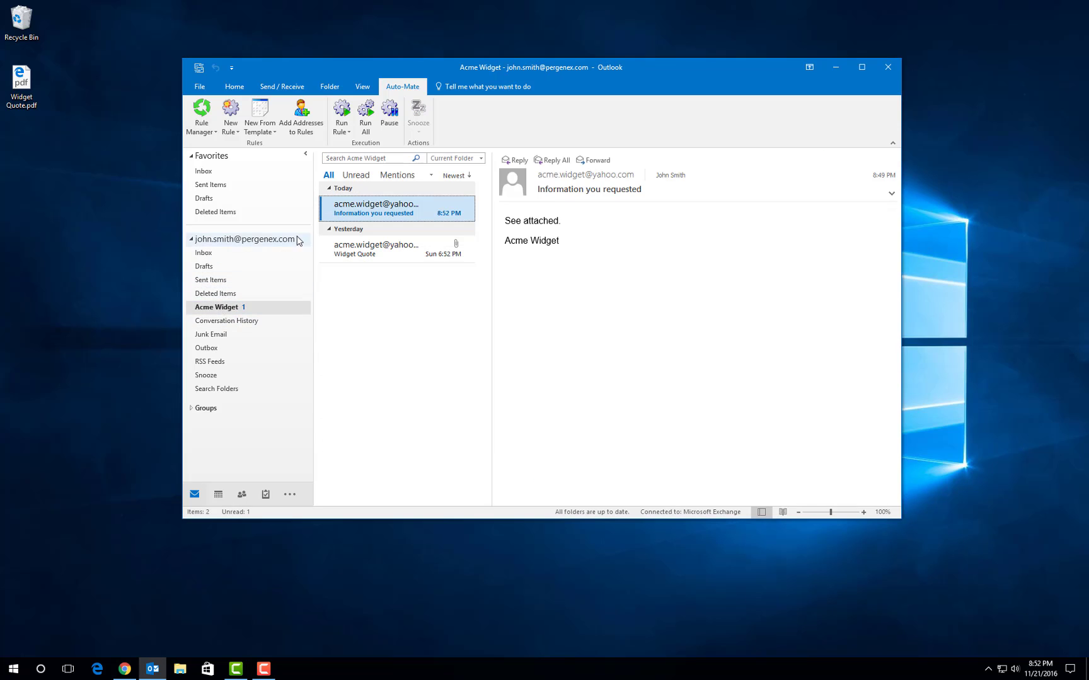